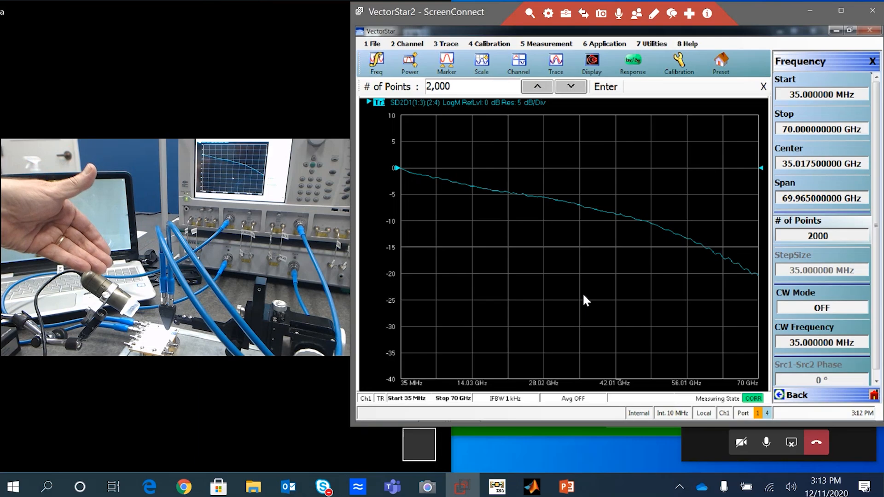
Step: Examine the individual measured traces by enlarging each one in turn and returning to the multi-trace layout
double_click(380, 104)
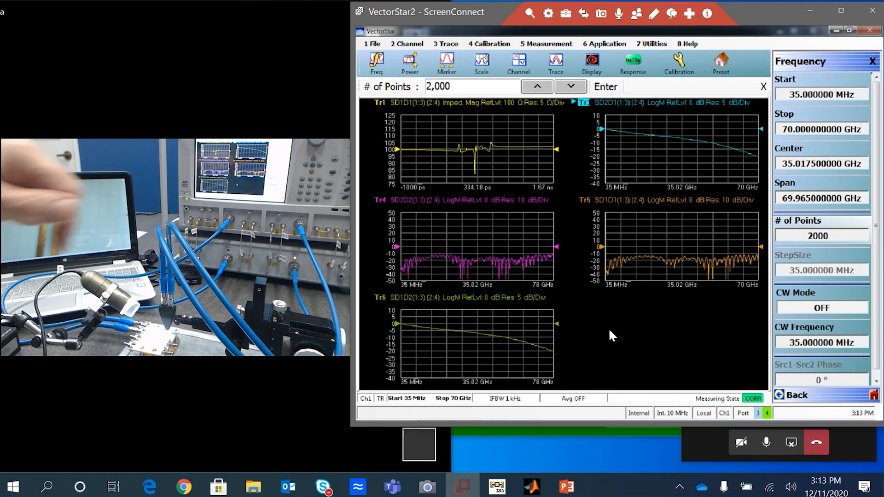
double_click(379, 103)
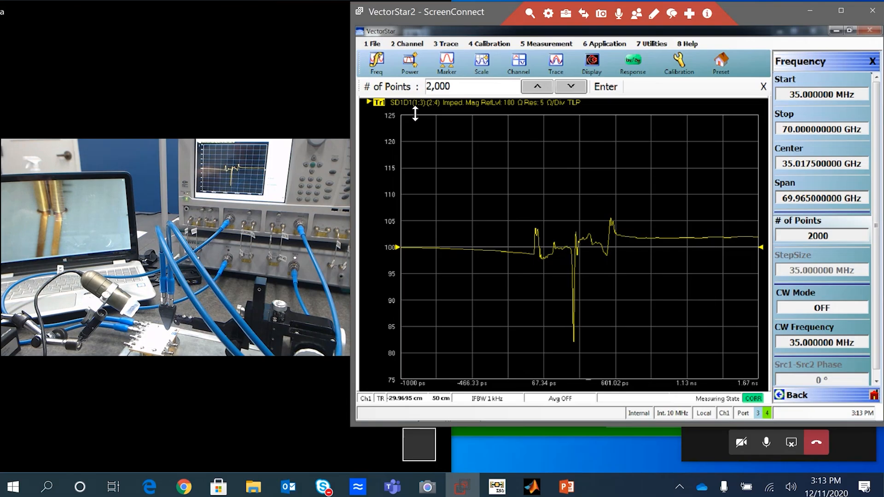
double_click(378, 103)
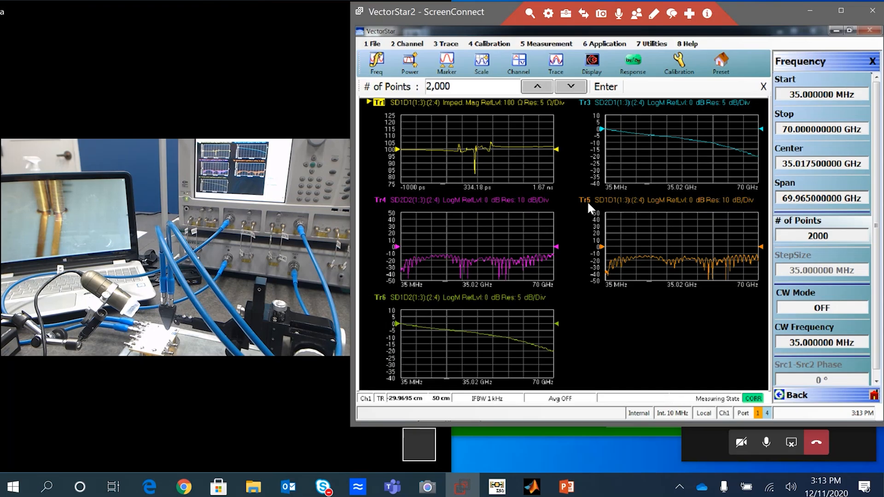
double_click(381, 200)
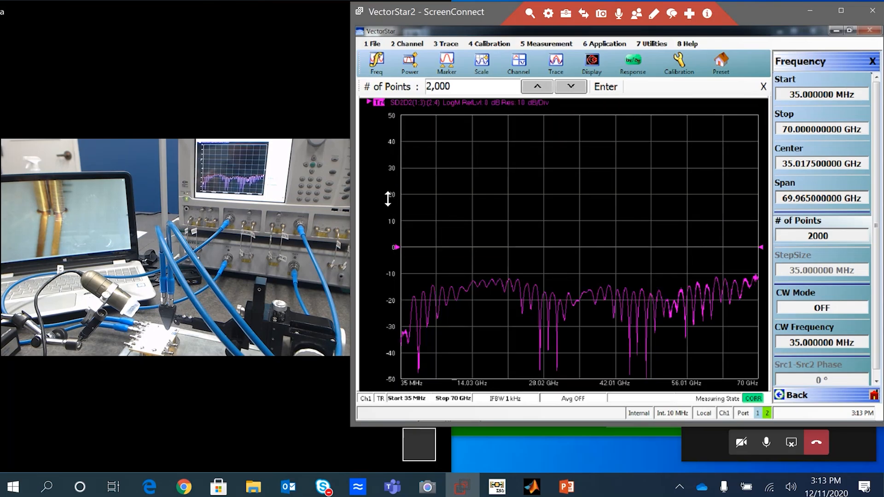
double_click(378, 103)
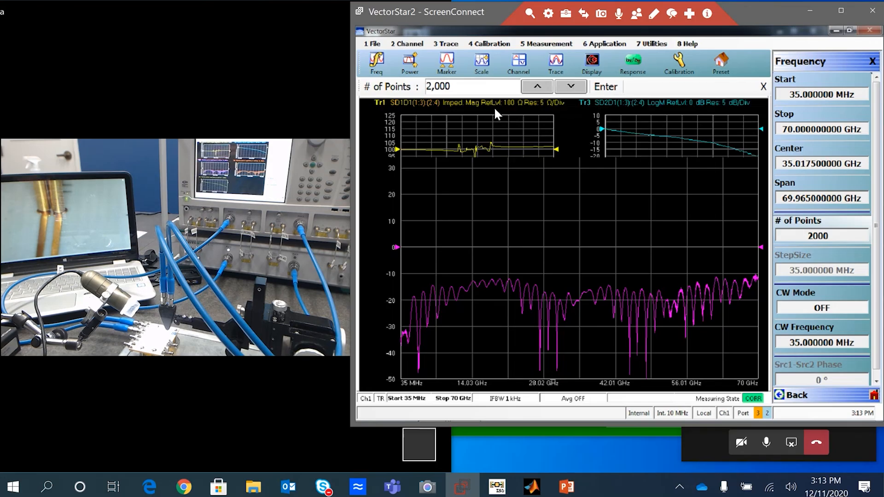
double_click(585, 104)
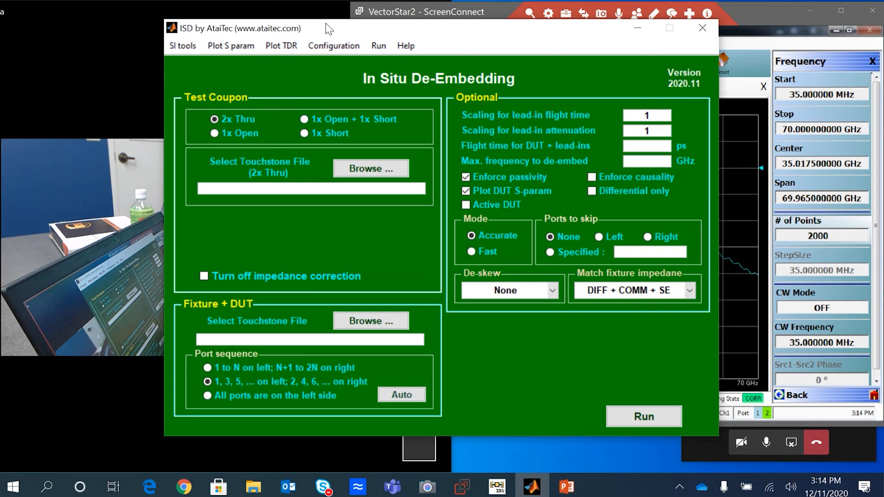
Step: Choose the 1x Open + 1x Short test coupon and load Probe_OPEN2.s2p and Probe_SHORT2.s2p as its open and short files
drag(325, 23, 175, 28)
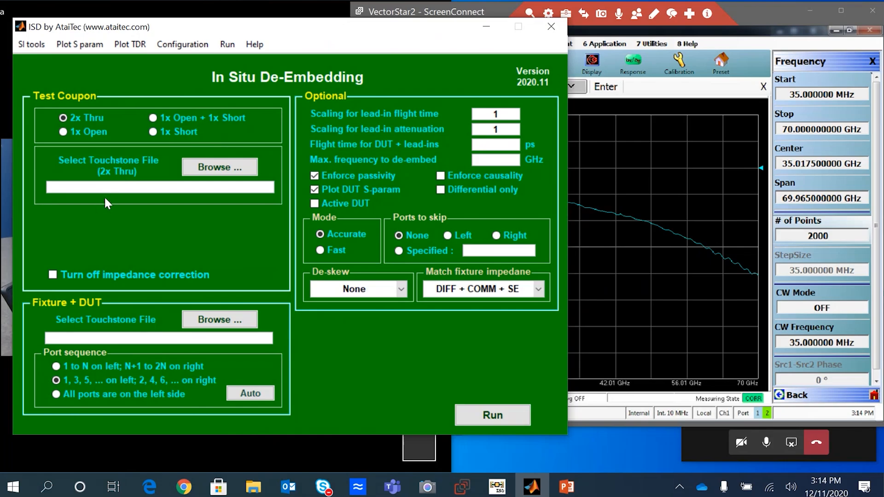
click(154, 119)
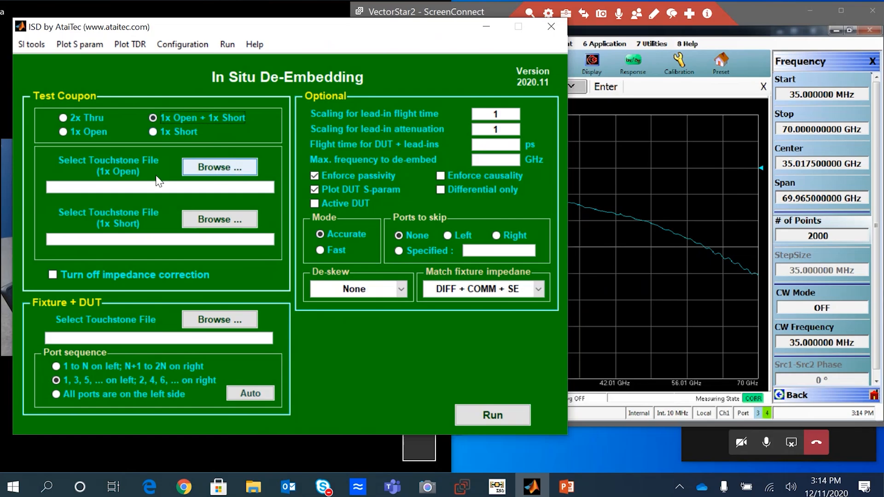
click(205, 166)
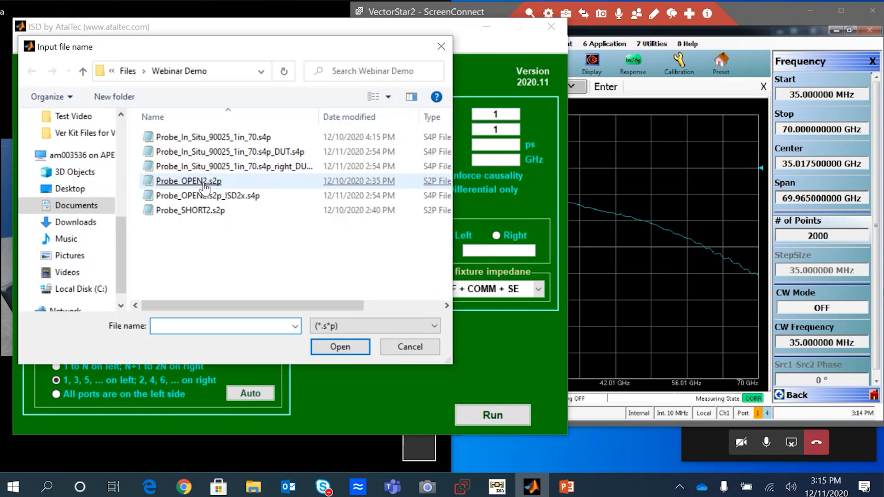
double_click(205, 185)
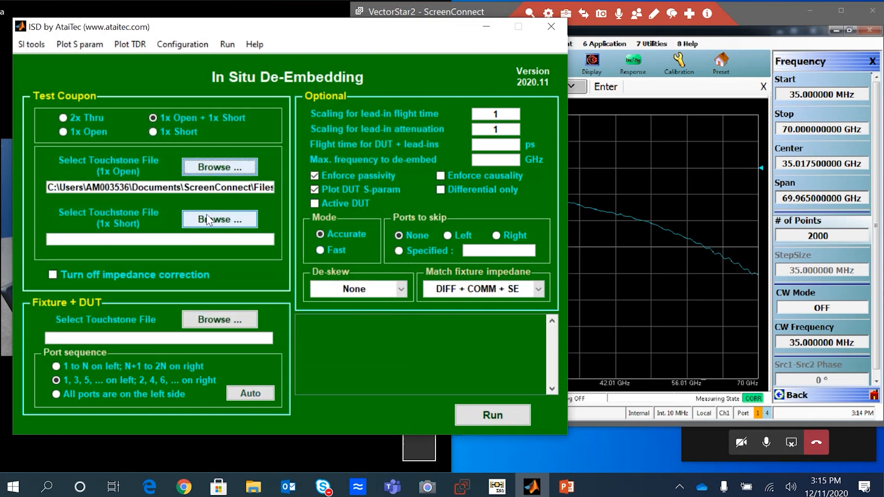
click(198, 219)
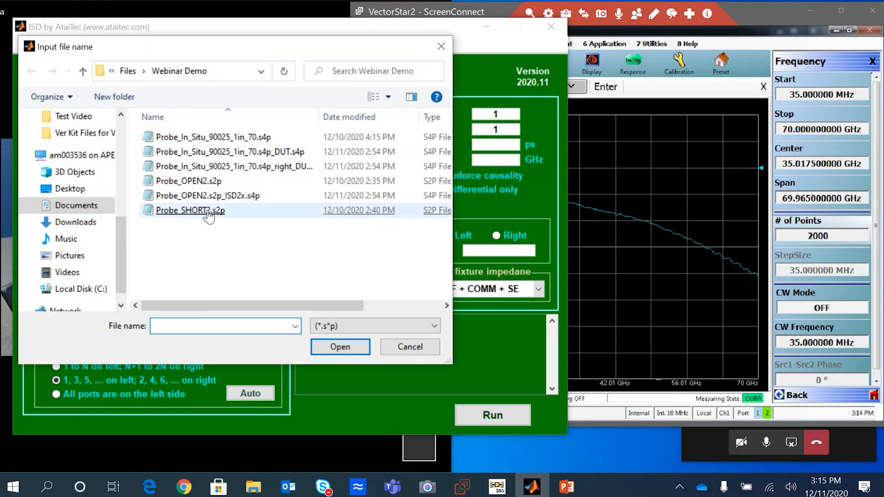
double_click(207, 211)
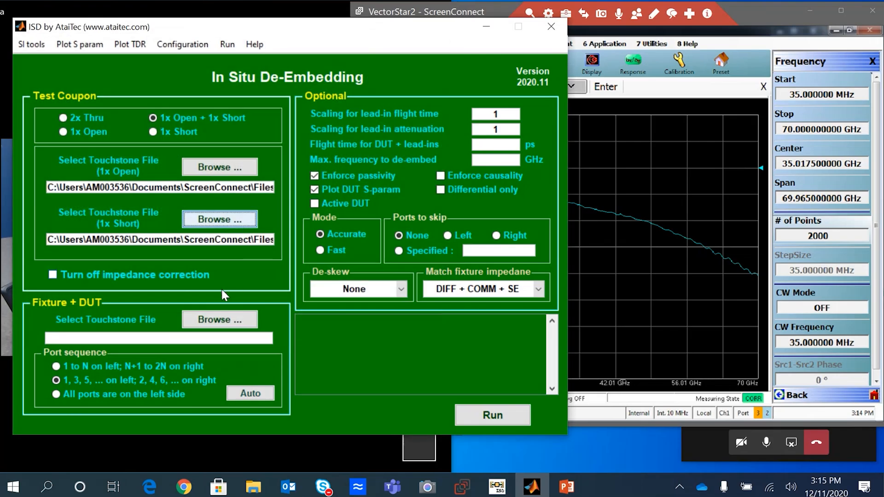
Step: Load Probe_In_Situ_90025_1in_70.s4p as the Fixture + DUT file and detect its port sequence automatically
click(208, 318)
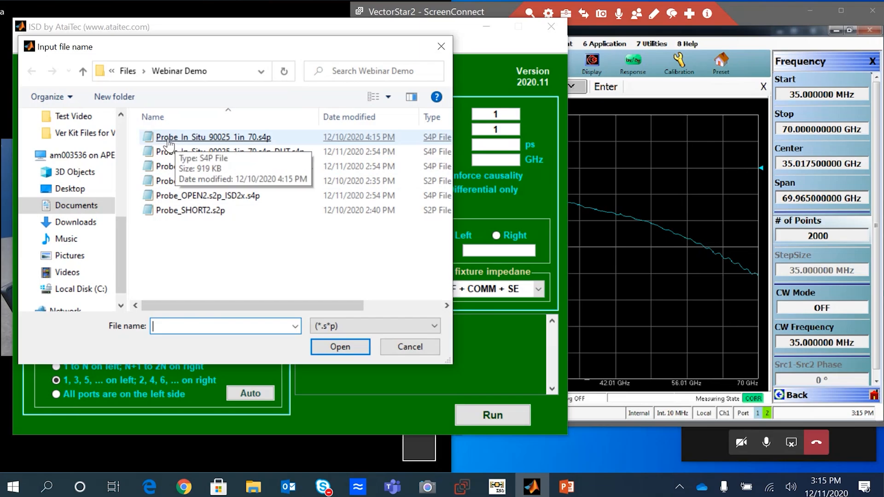
double_click(169, 144)
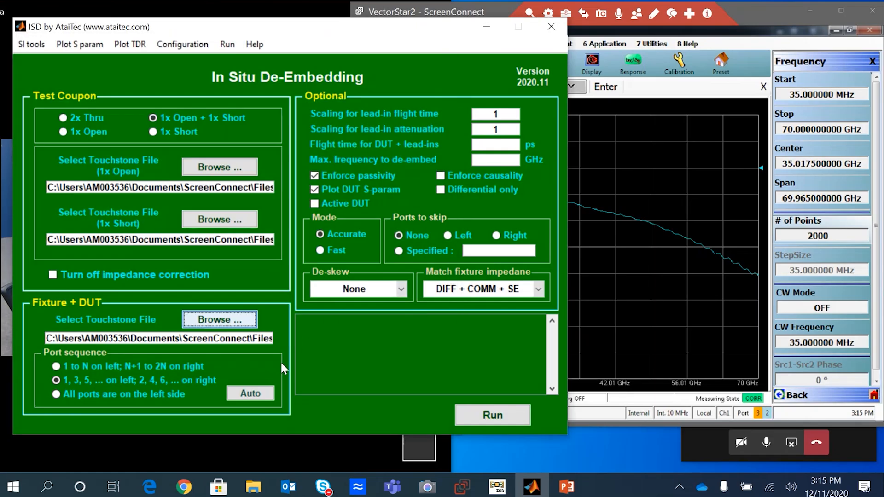
click(257, 393)
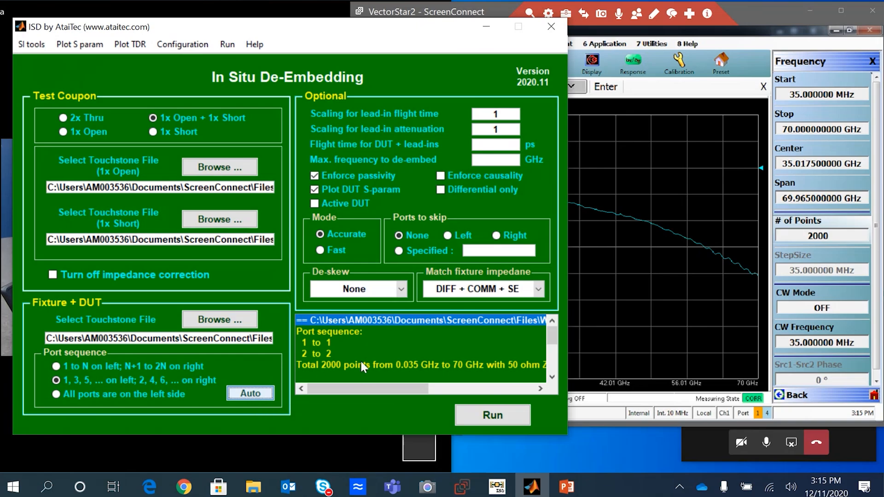
mouse_move(549, 335)
mouse_down()
mouse_move(550, 359)
mouse_move(550, 346)
mouse_up()
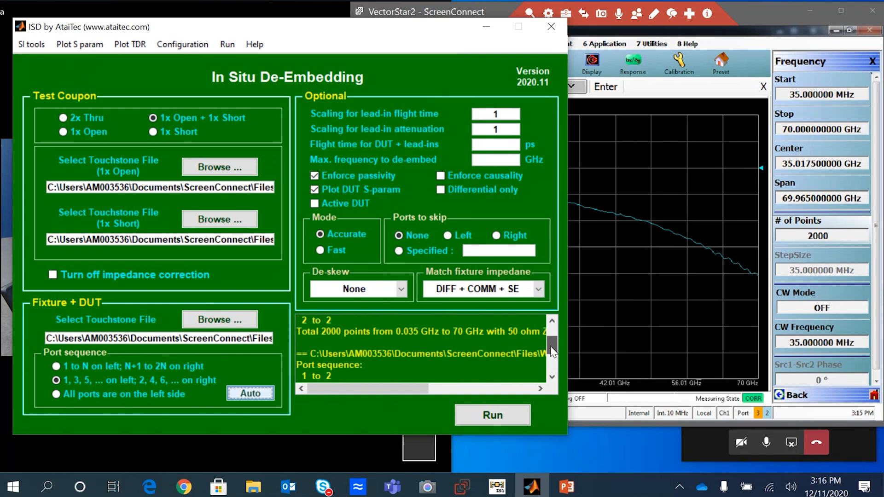
Step: Set the ports to skip to Left, run the de-embedding, and close the DUT S-parameter plot
click(446, 235)
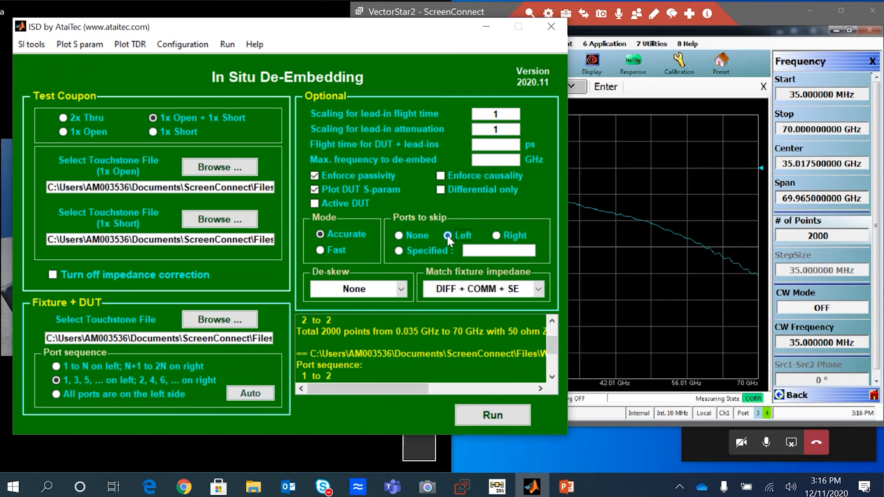
click(488, 417)
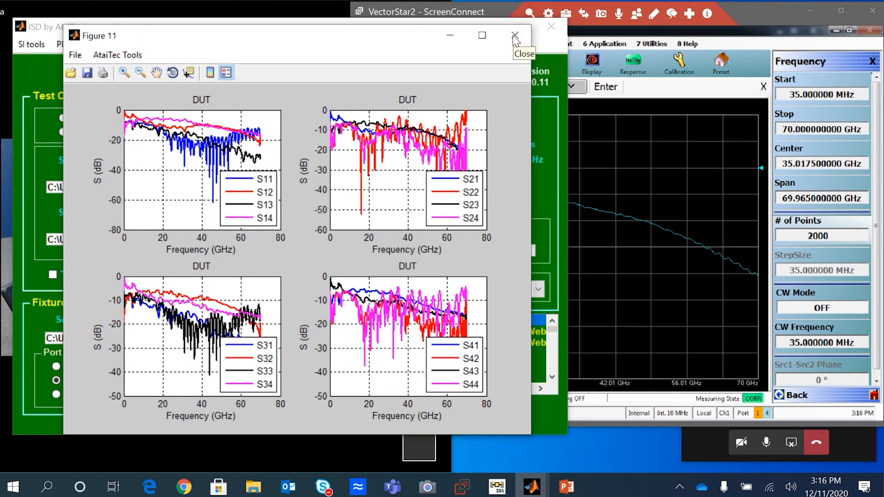
click(514, 40)
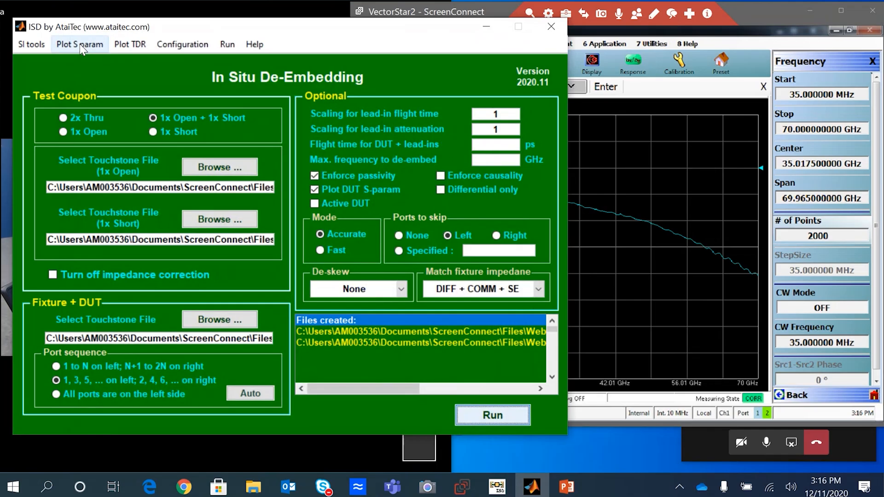
Step: Plot the differential de-embed-from-right S-parameters and view the figure maximized before closing it
click(81, 44)
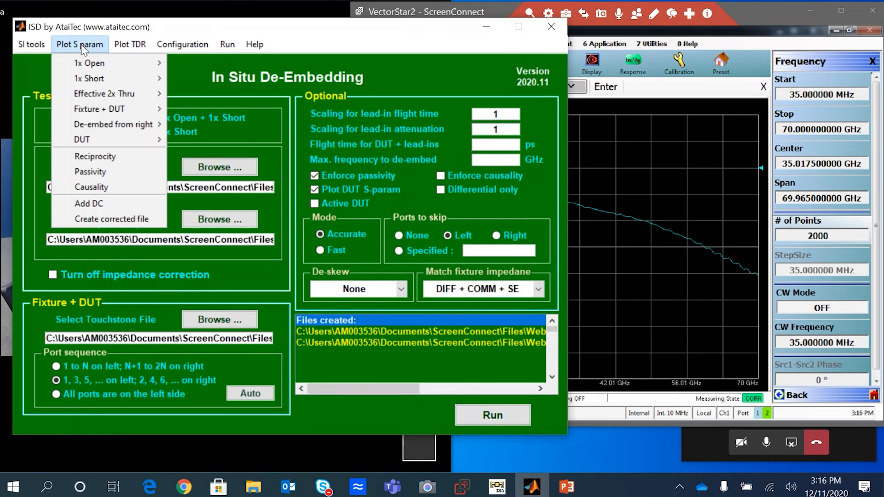
mouse_move(86, 121)
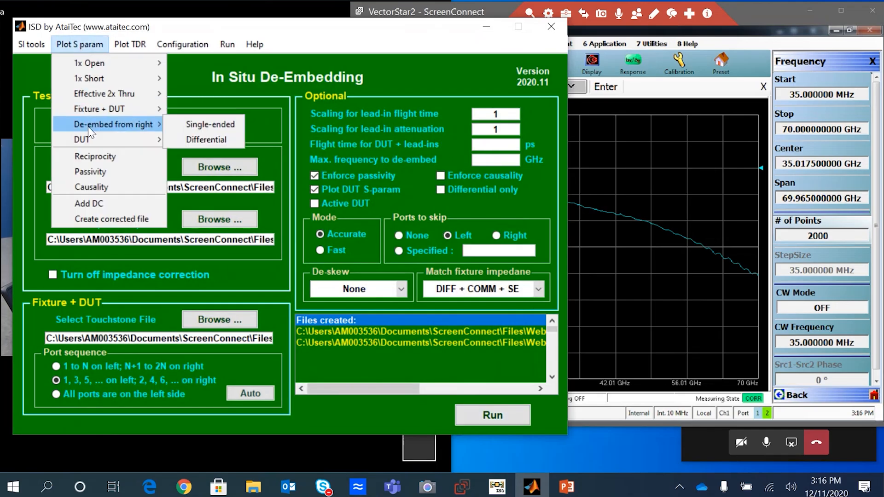
click(204, 140)
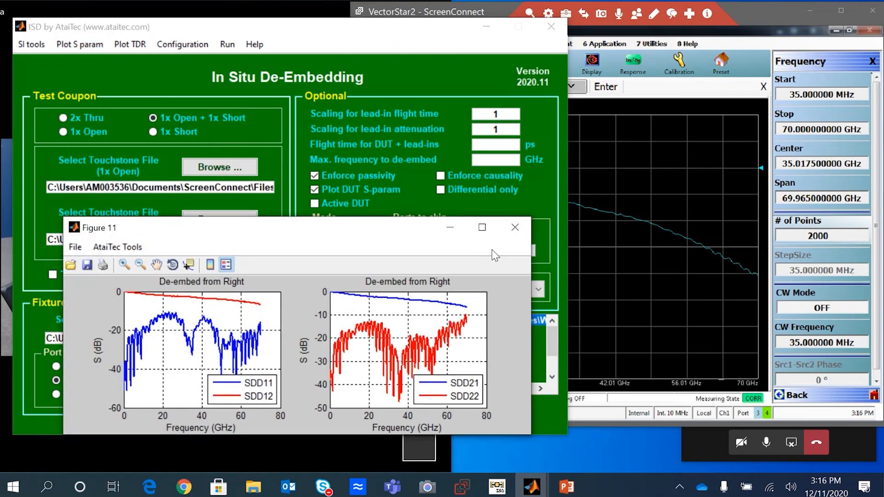
click(482, 228)
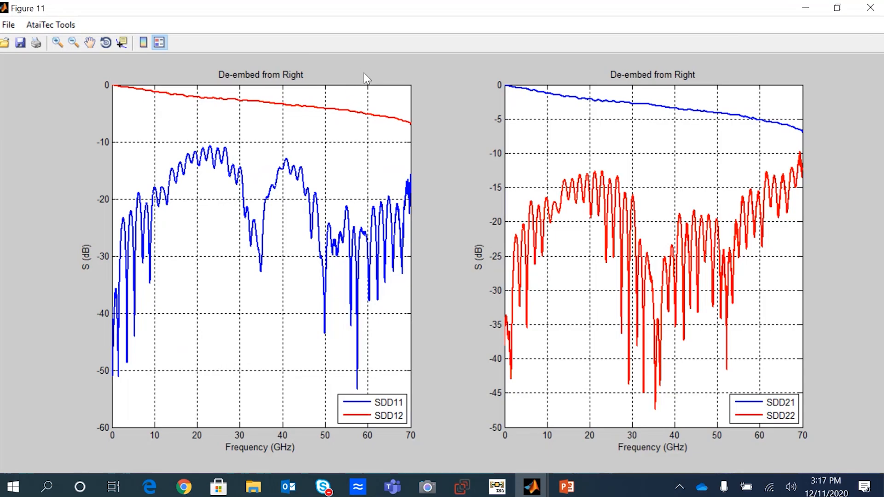
click(870, 8)
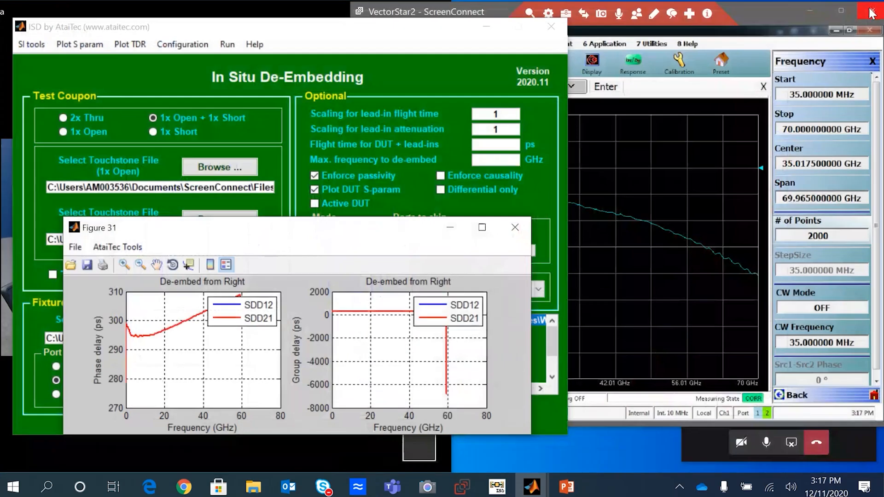
Step: Close the de-embed-from-right phase and group delay figure
click(758, 12)
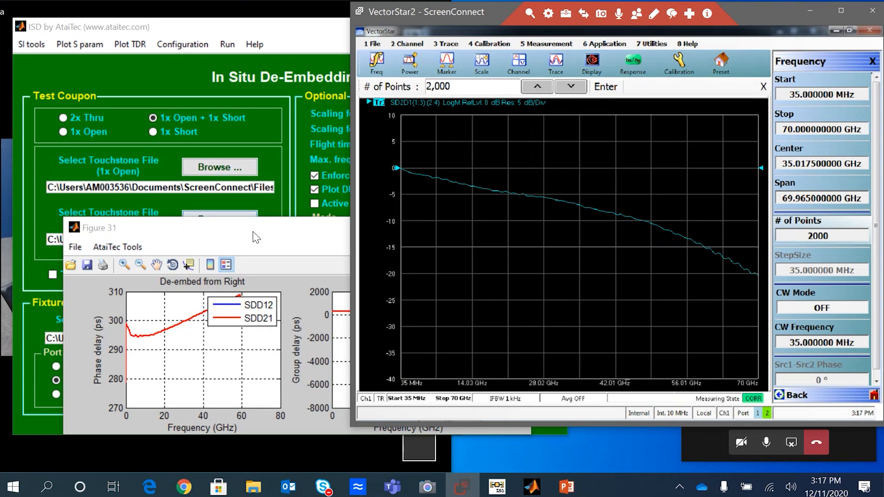
click(264, 236)
click(515, 227)
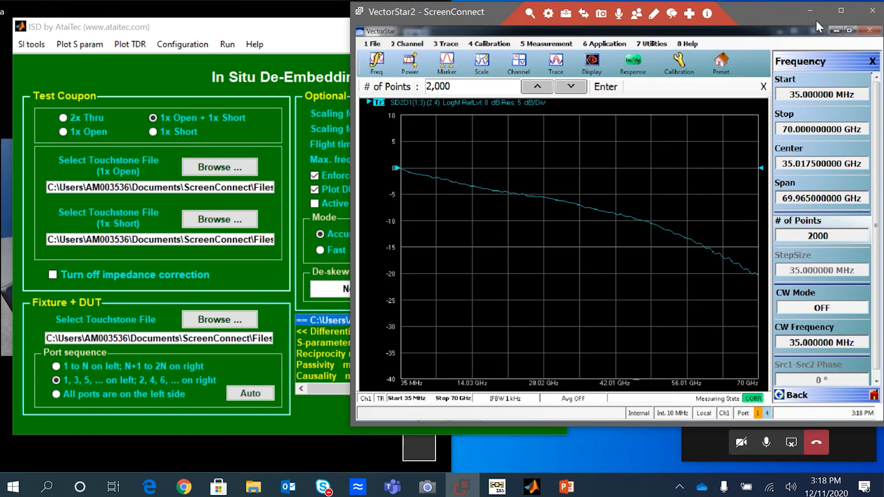
Step: Store the current SDD21 trace data to memory and display data and memory together
click(687, 43)
click(591, 64)
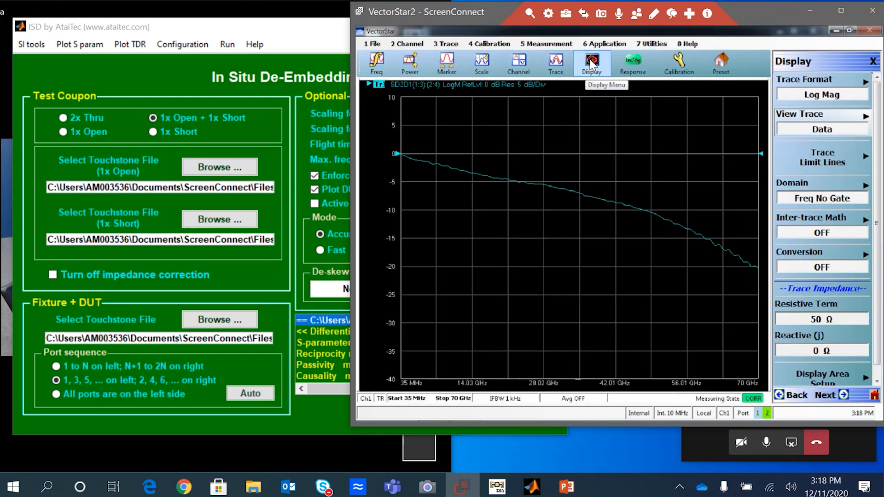
click(795, 131)
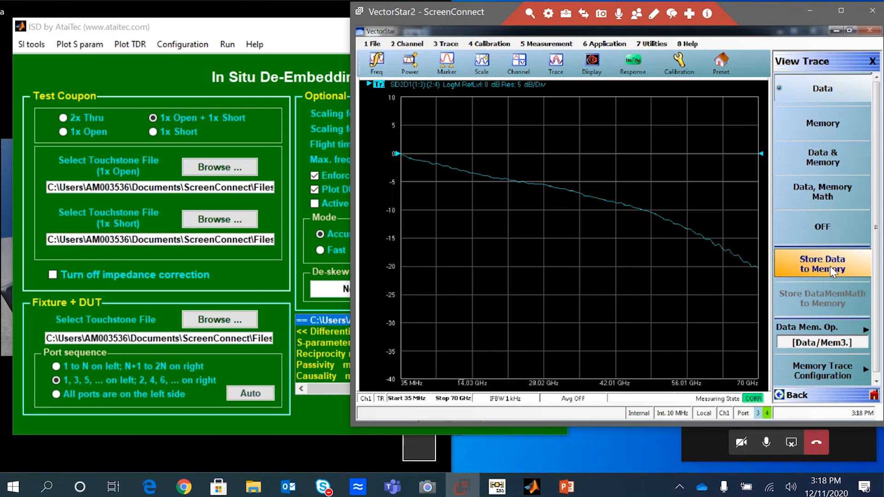
click(830, 266)
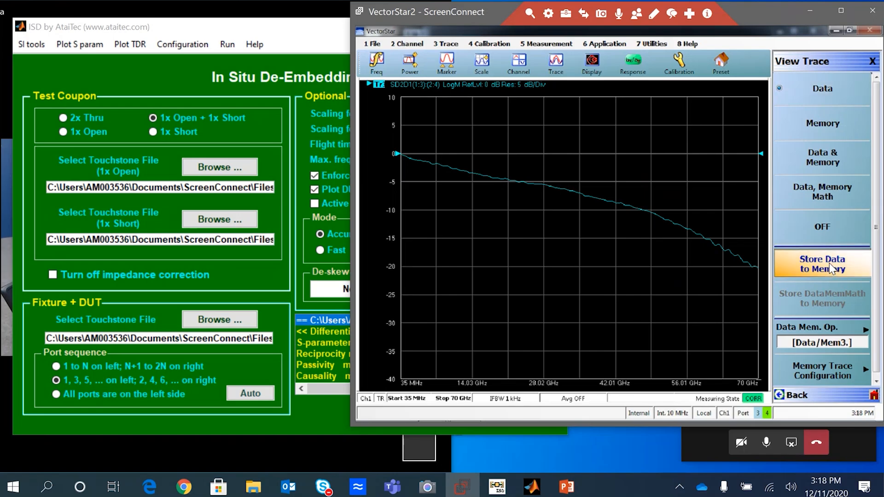
click(826, 162)
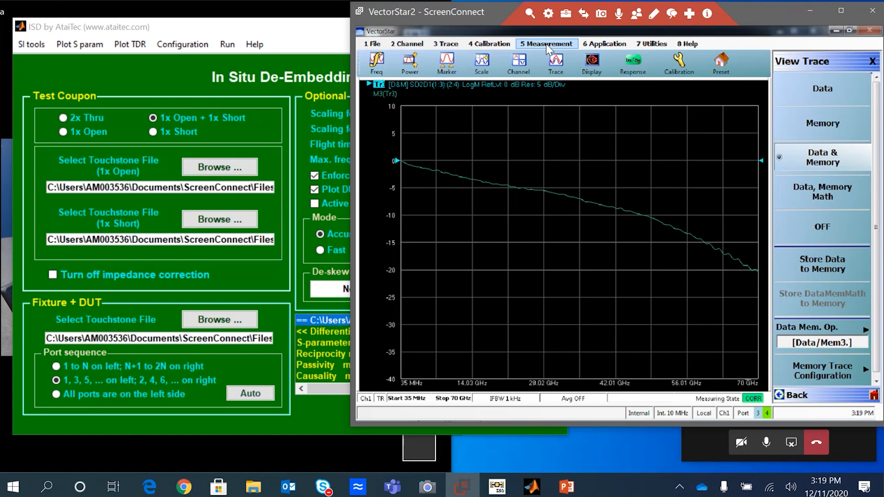
Step: Open the embedding/de-embedding network editor and set the VNA port configuration to Ports 2,4
click(546, 43)
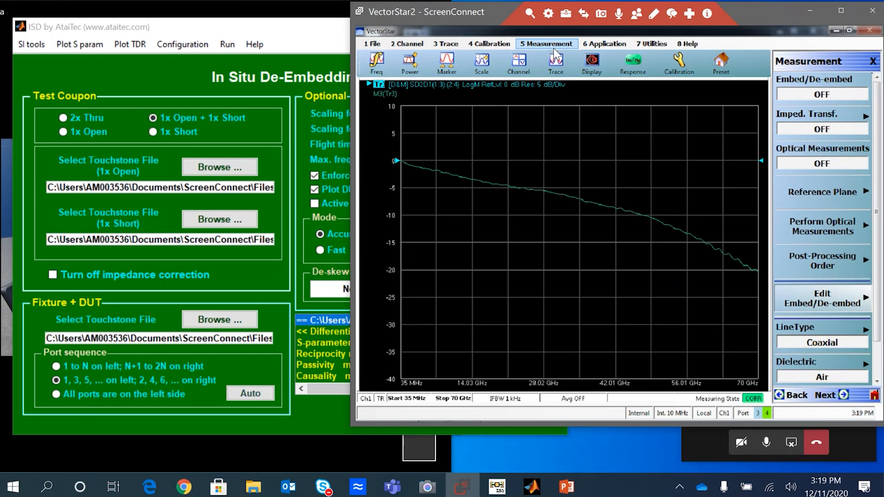
click(809, 299)
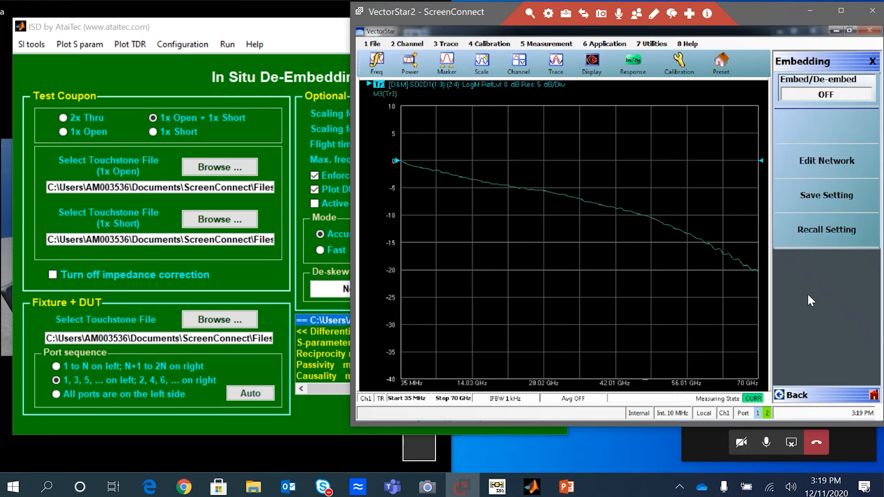
click(840, 160)
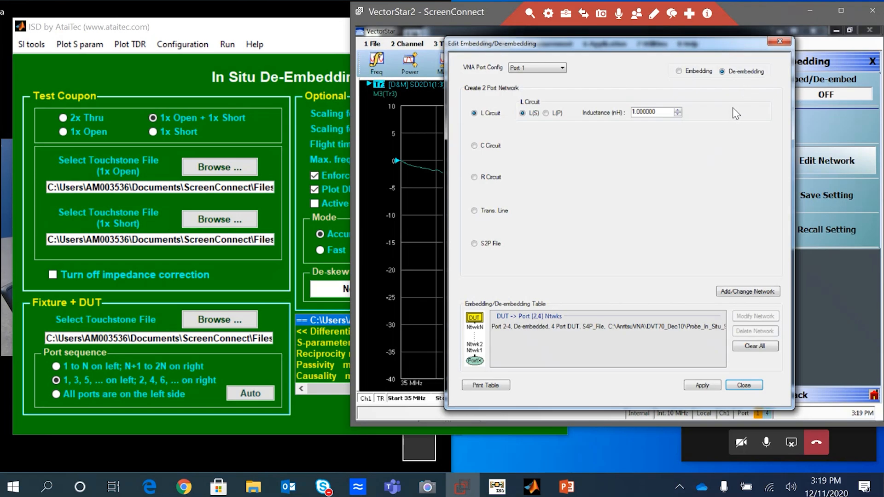
click(563, 69)
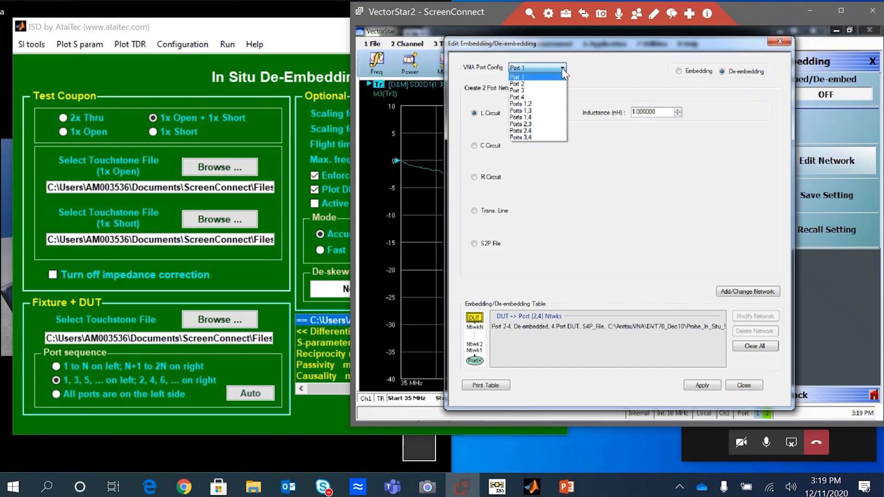
click(539, 131)
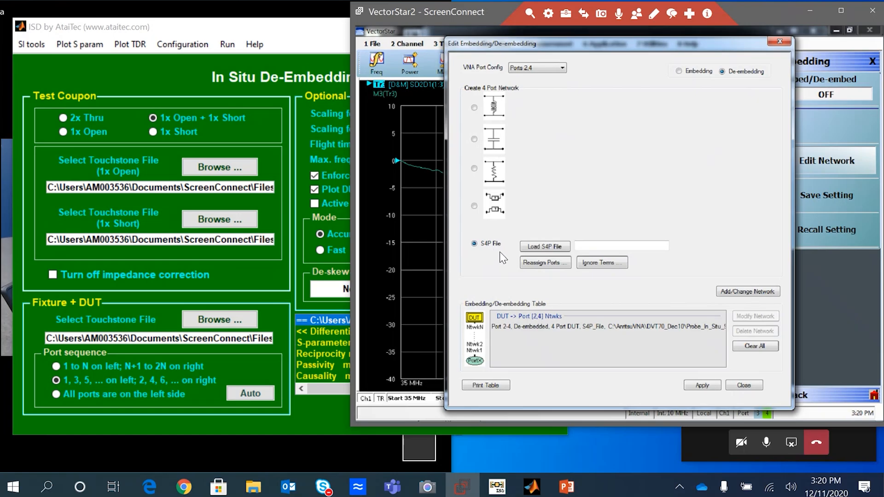
Step: Load Probe_In_Situ_90023.s4p_right_DUT.s4p as the S4P network and make it the only entry in the de-embedding table
click(535, 247)
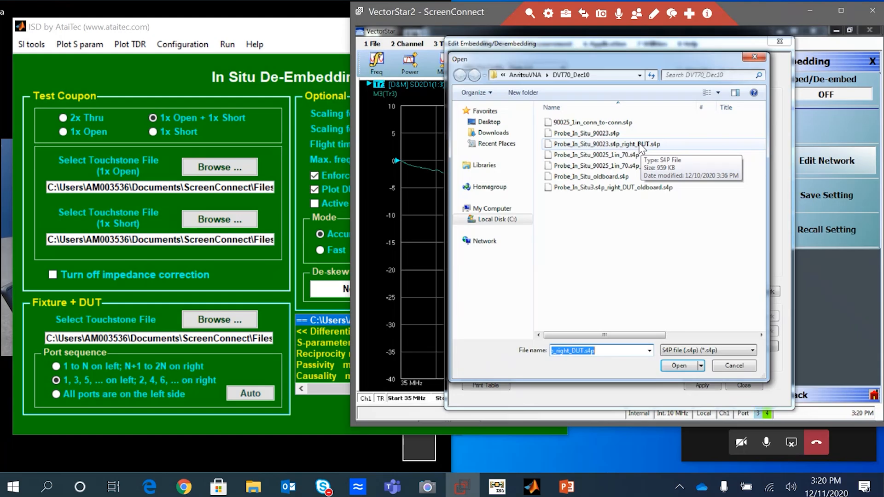
click(640, 144)
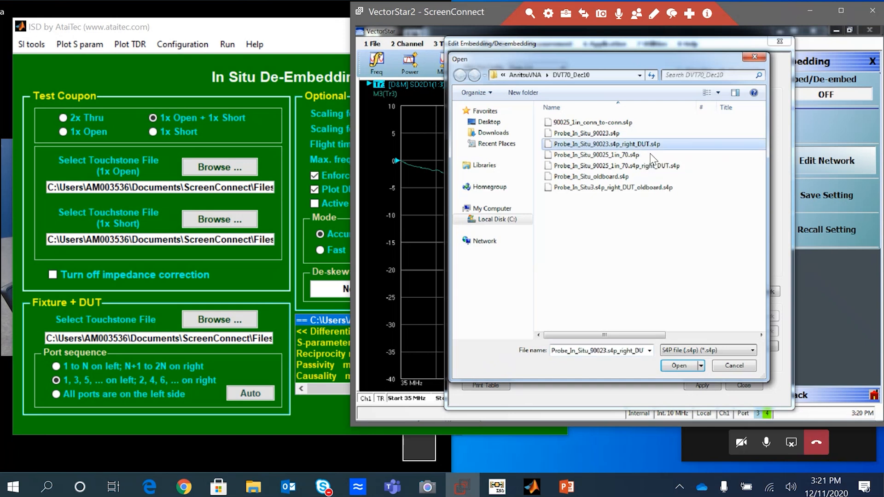
click(678, 366)
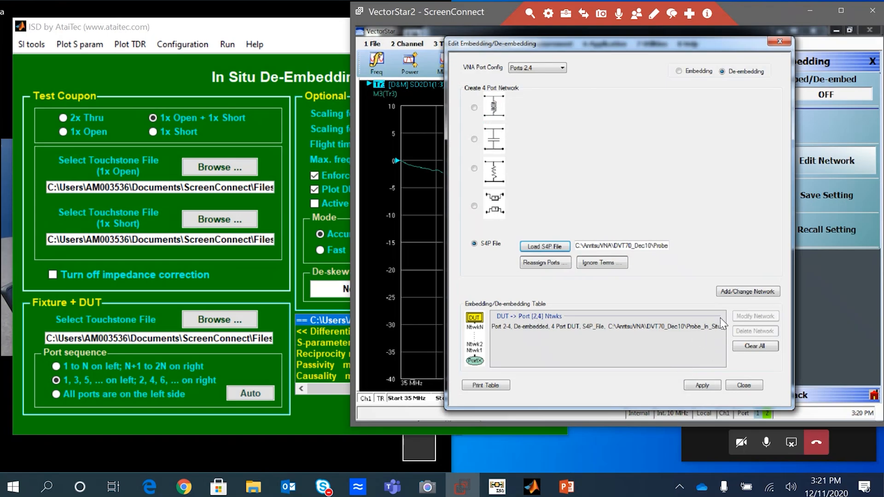
click(735, 292)
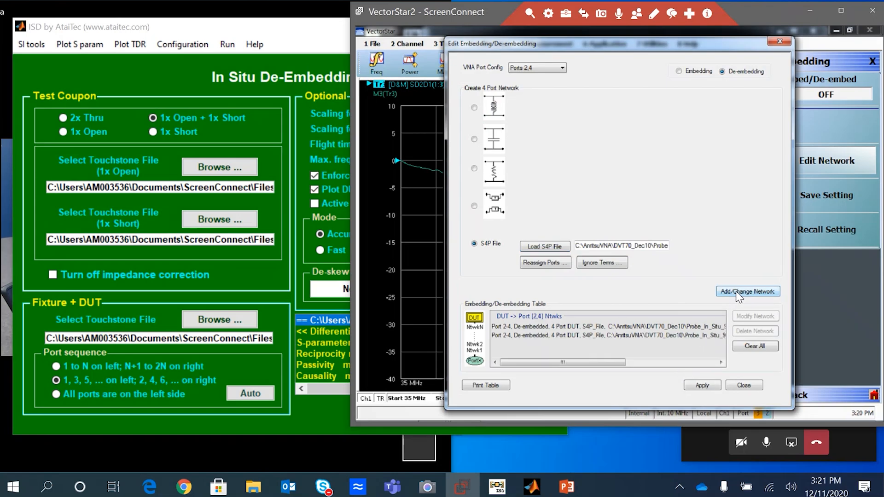
click(753, 348)
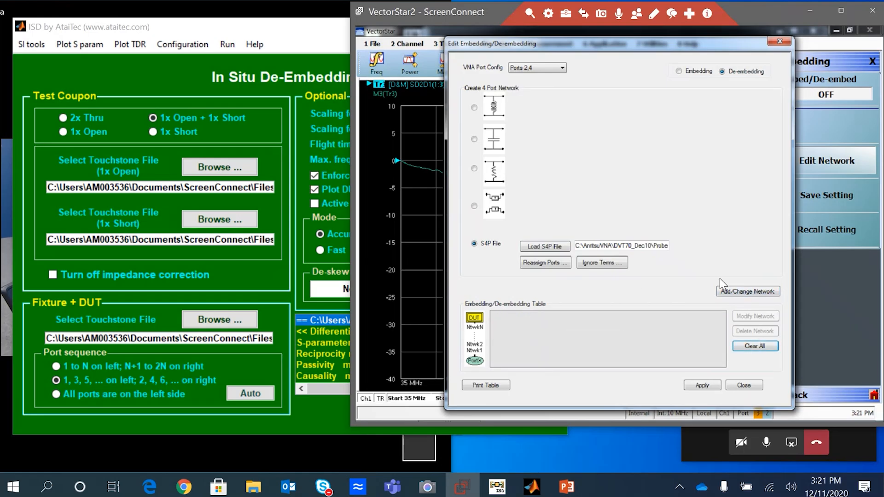
click(735, 292)
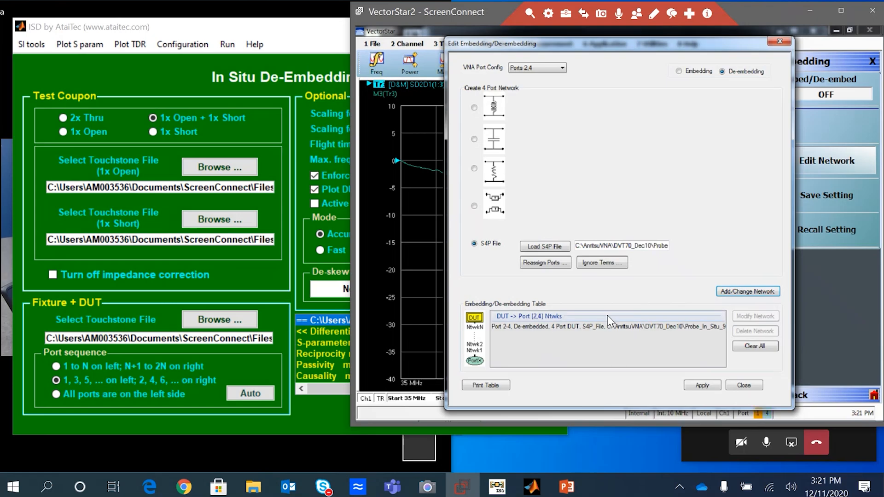
Step: Apply the de-embedding network, close the editor, and switch Embed/De-embed on
click(708, 391)
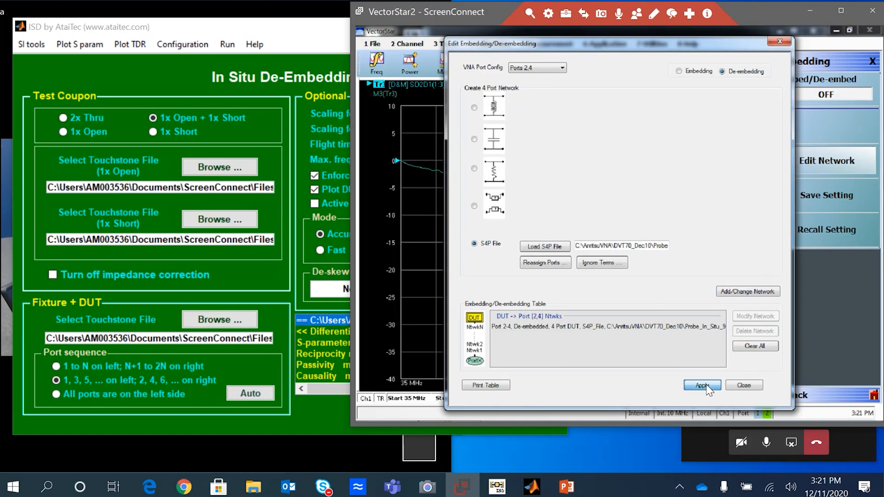
click(747, 385)
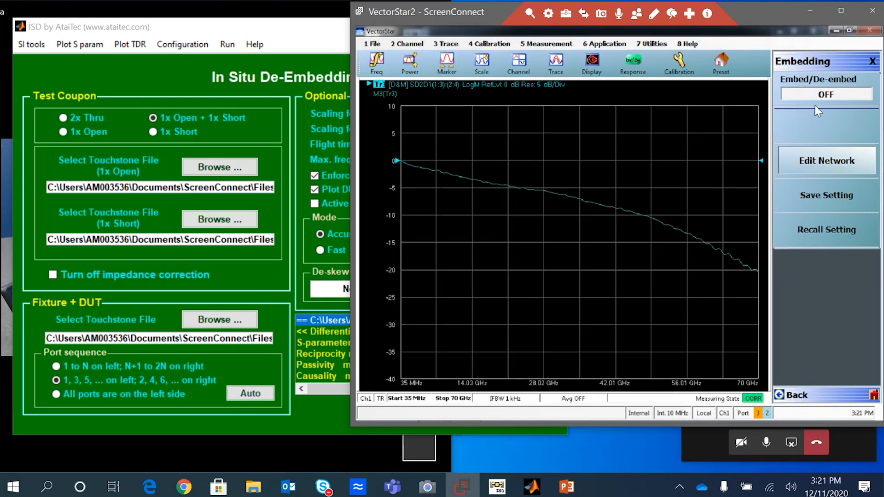
click(847, 92)
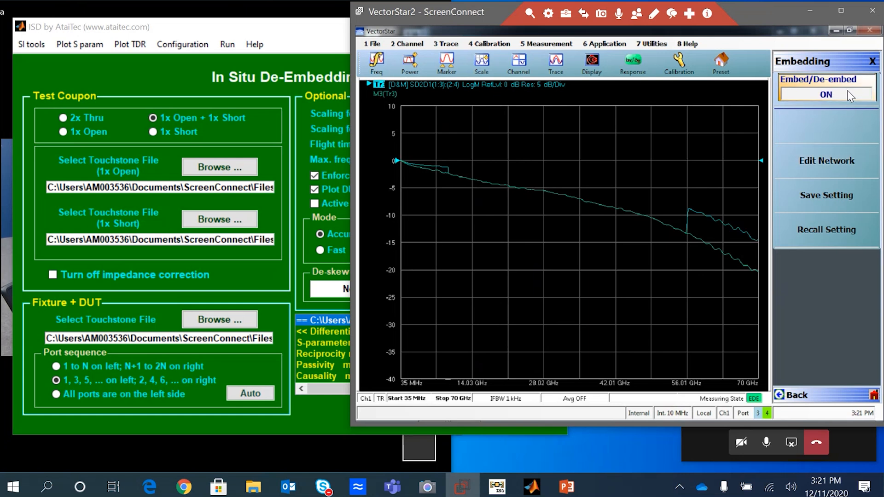